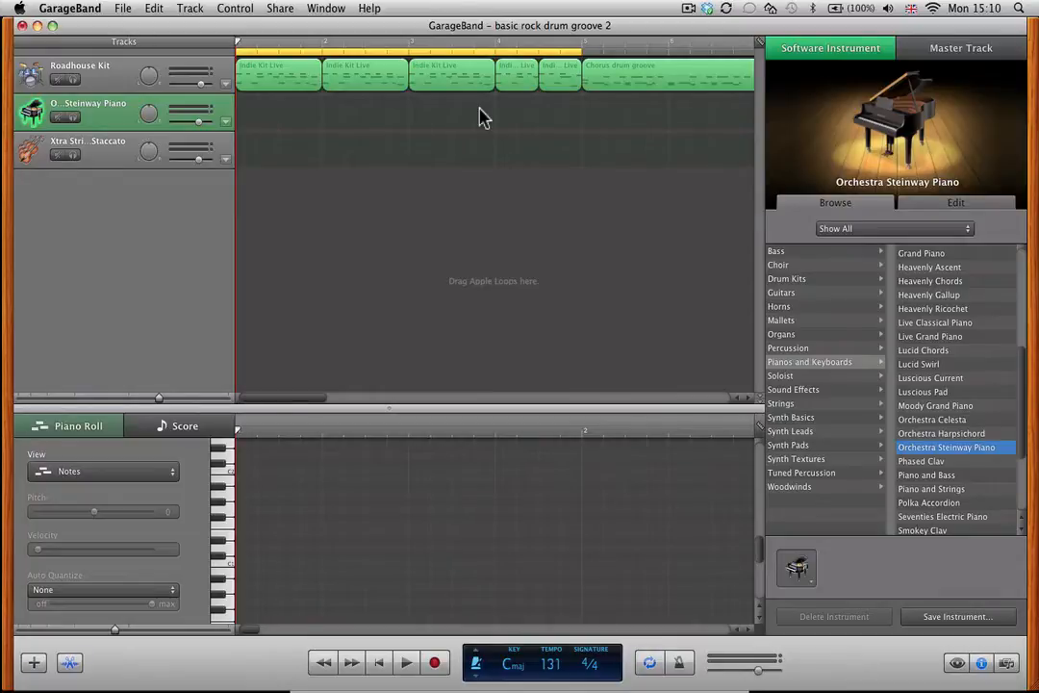
Consult the C major chord chart, play the drum groove in GarageBand, and return the playhead to the start.
key("super+Tab")
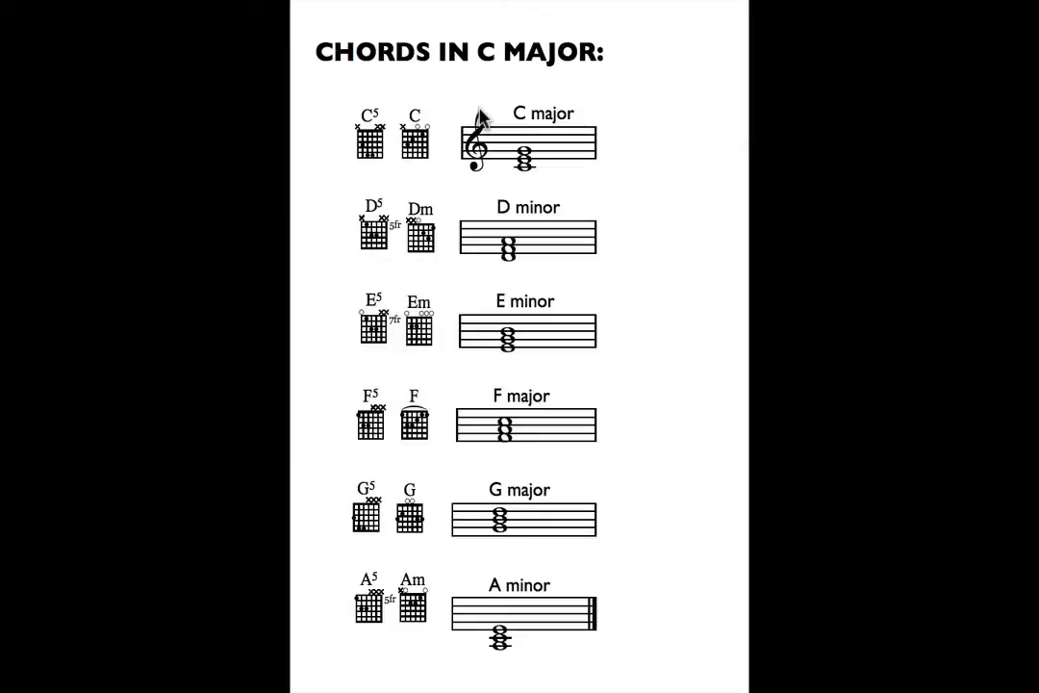
key("super+Tab")
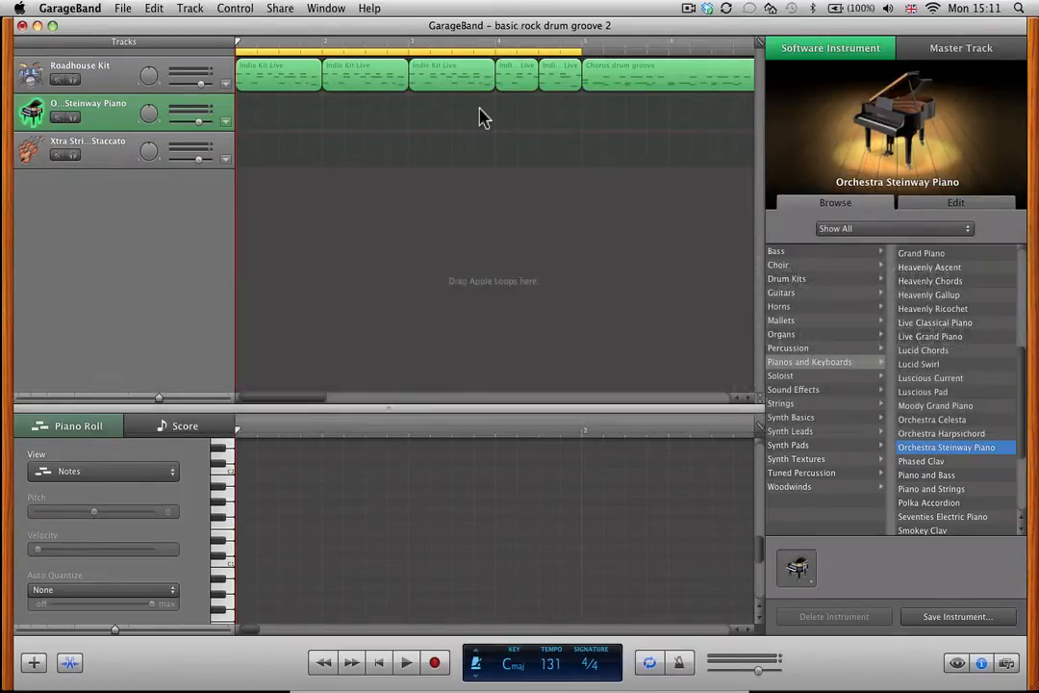
key("space")
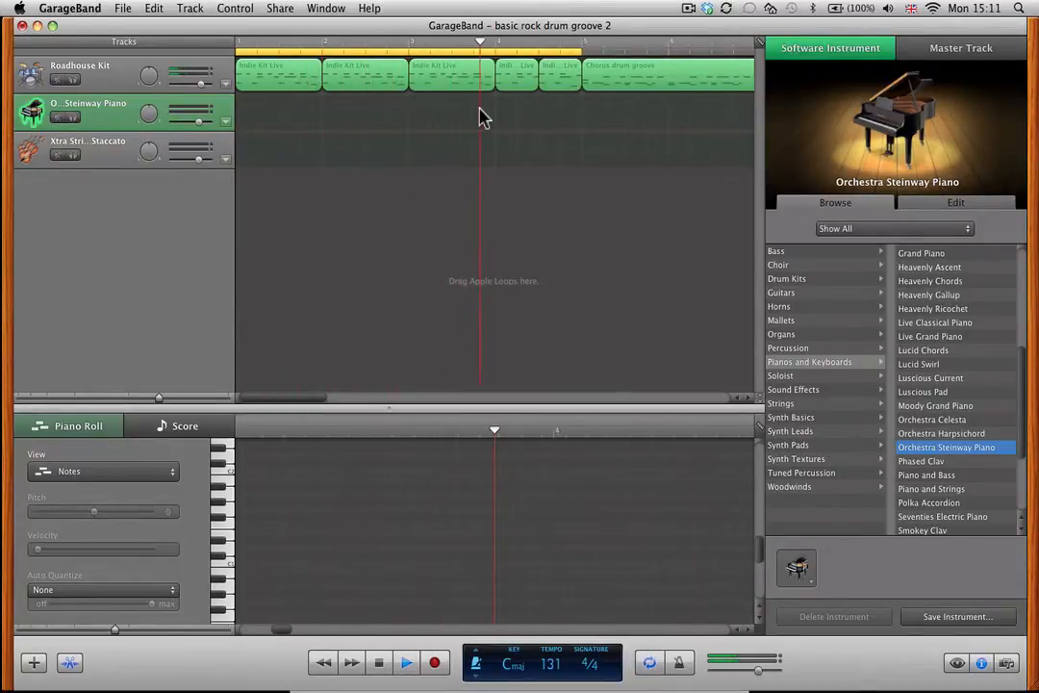
key("space")
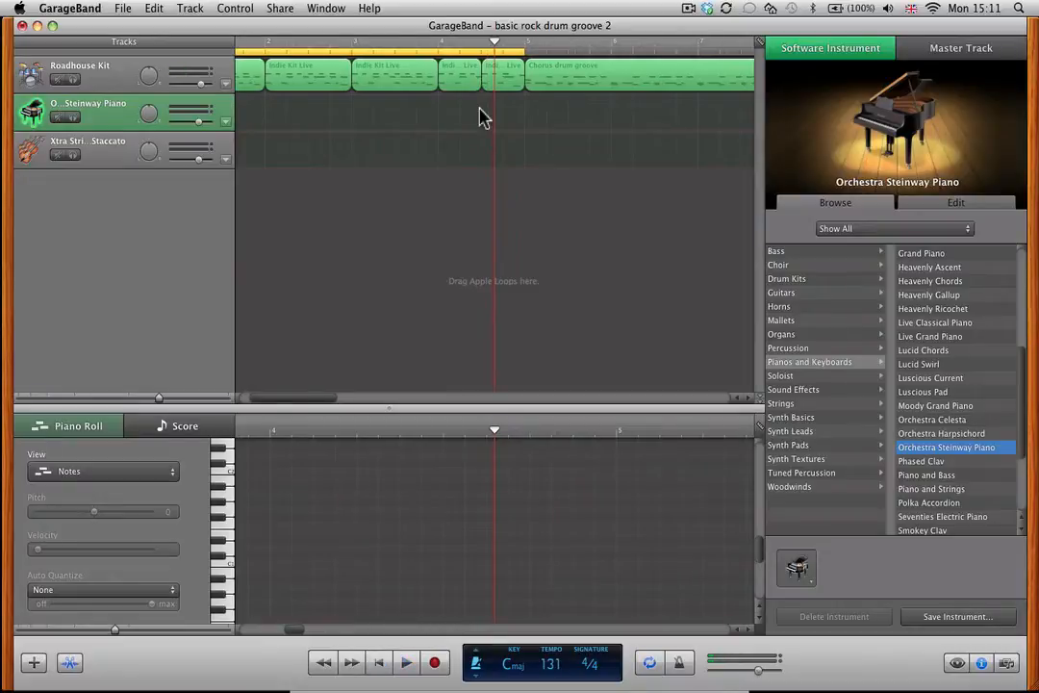
key("Return")
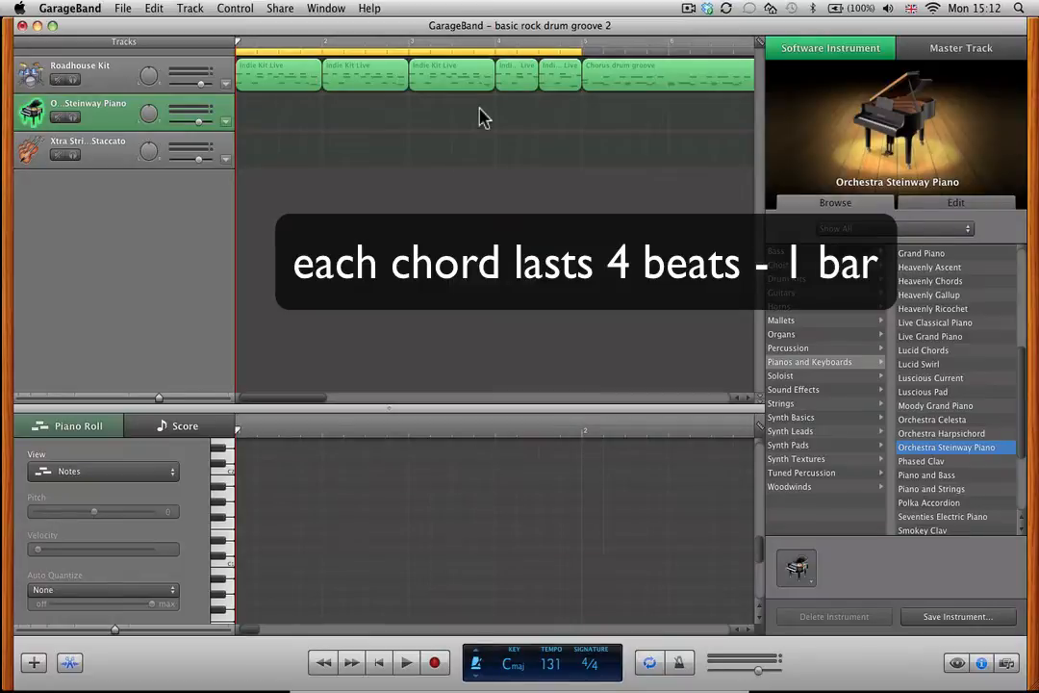
Turn on the metronome and record C major and D minor chords over the first two bars of the Steinway piano track.
left_click(247, 9)
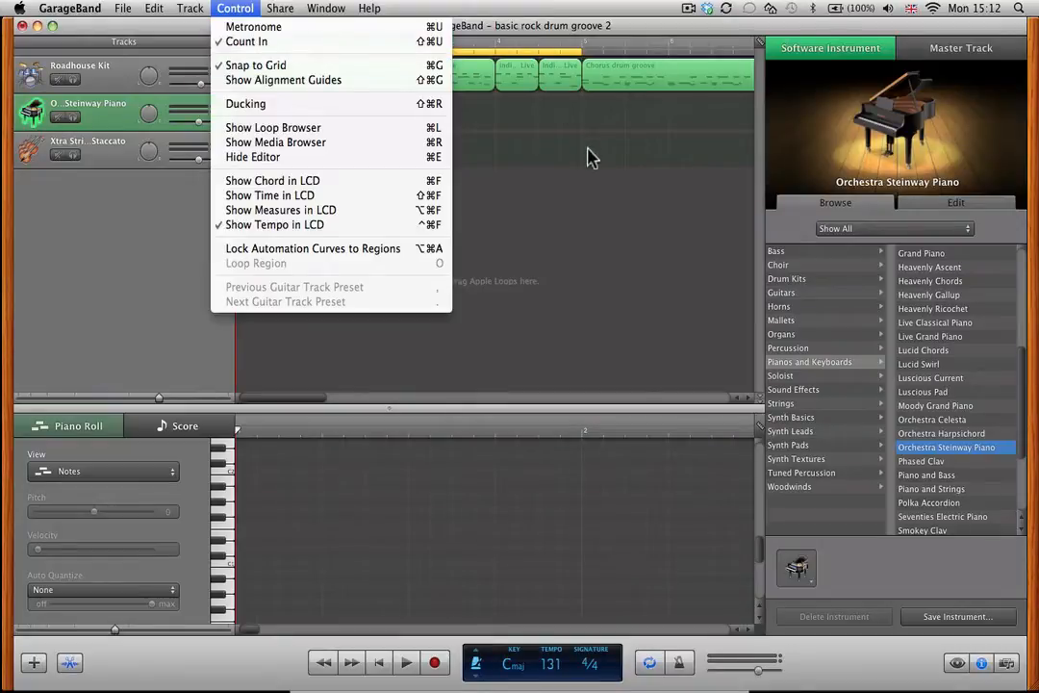
left_click(316, 29)
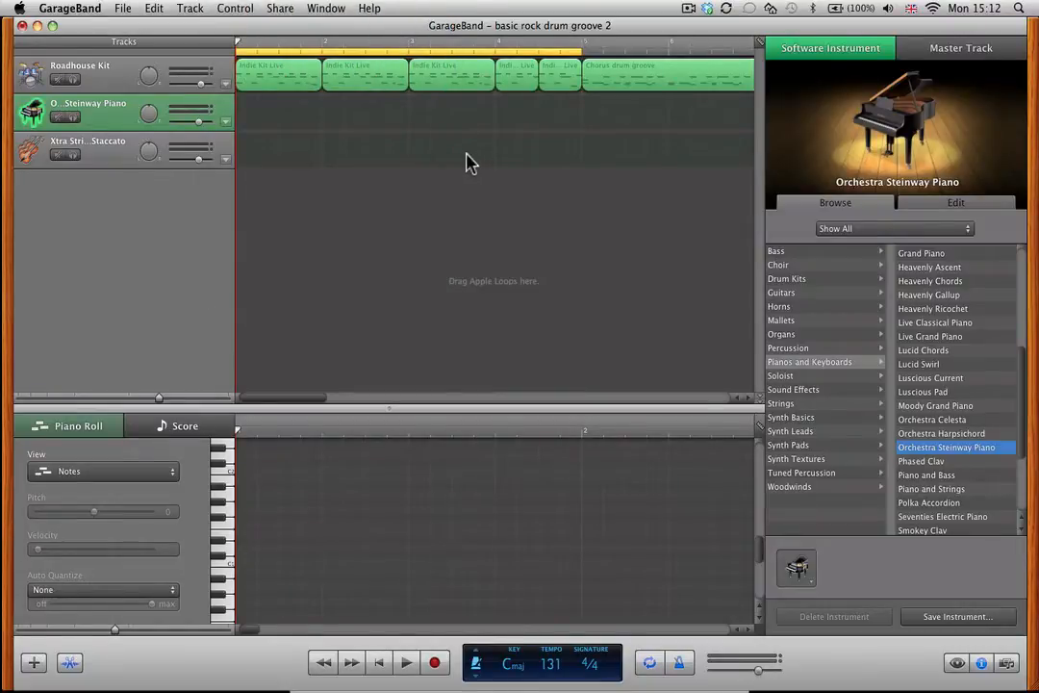
key("r")
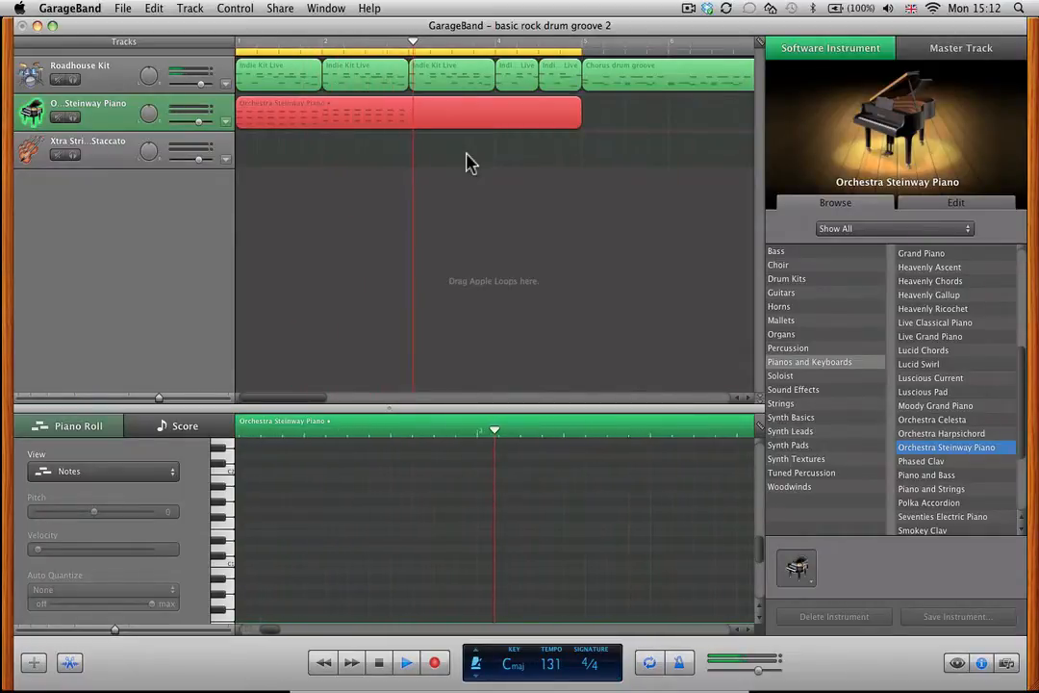
key("space")
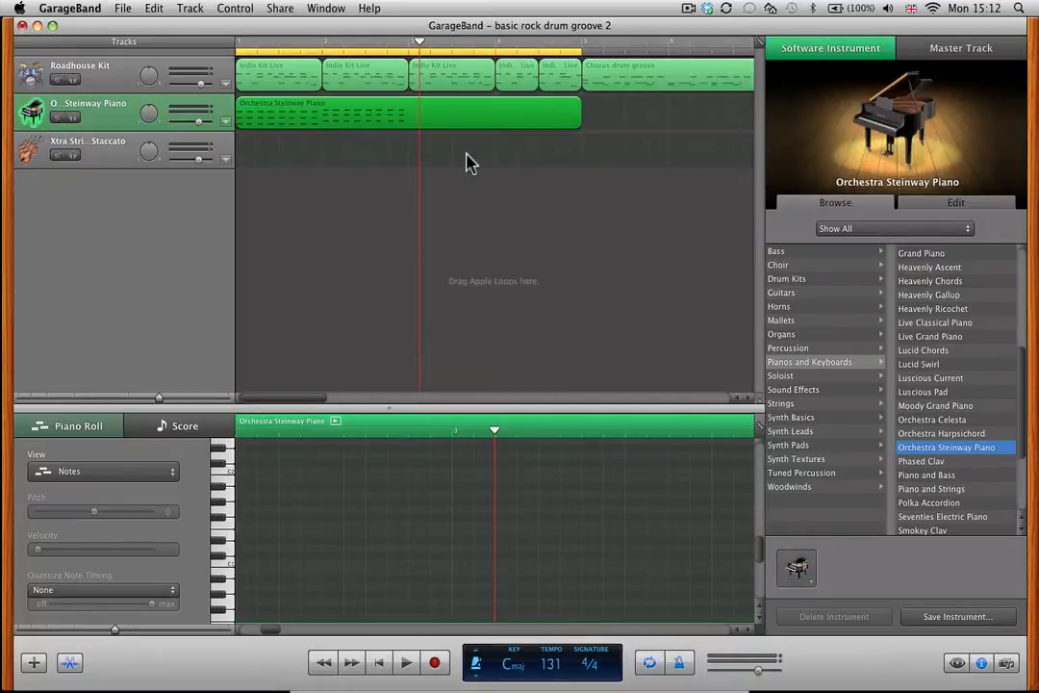
Quantize all the recorded piano notes to 1/8 Note and return the playhead to the start.
left_click(317, 515)
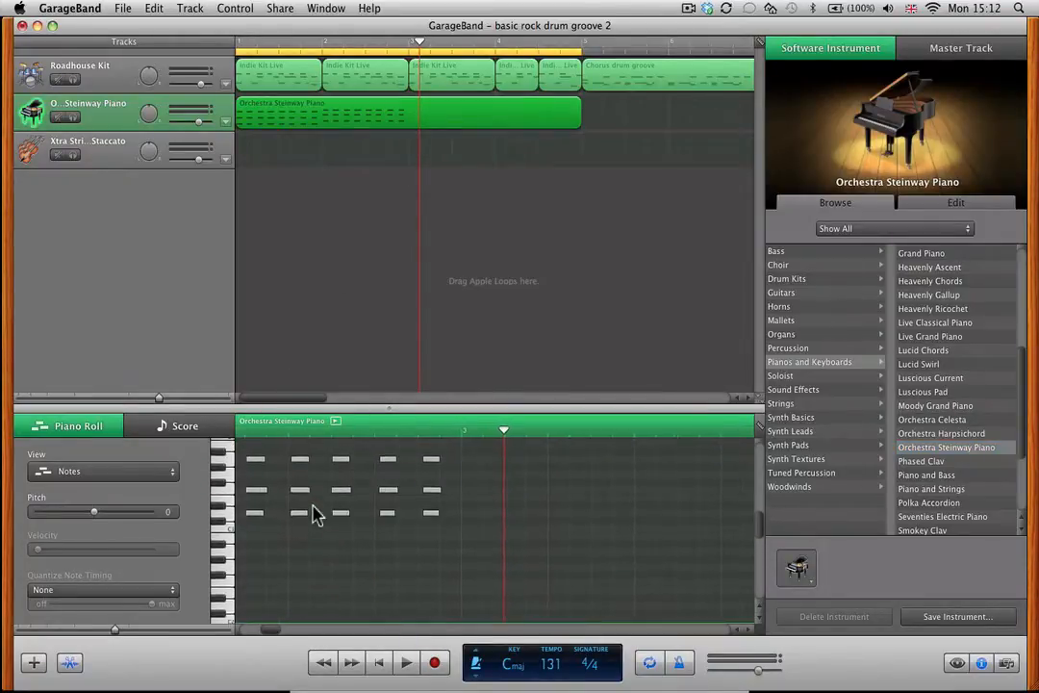
scroll(317, 515, "up", 2)
left_click(317, 515)
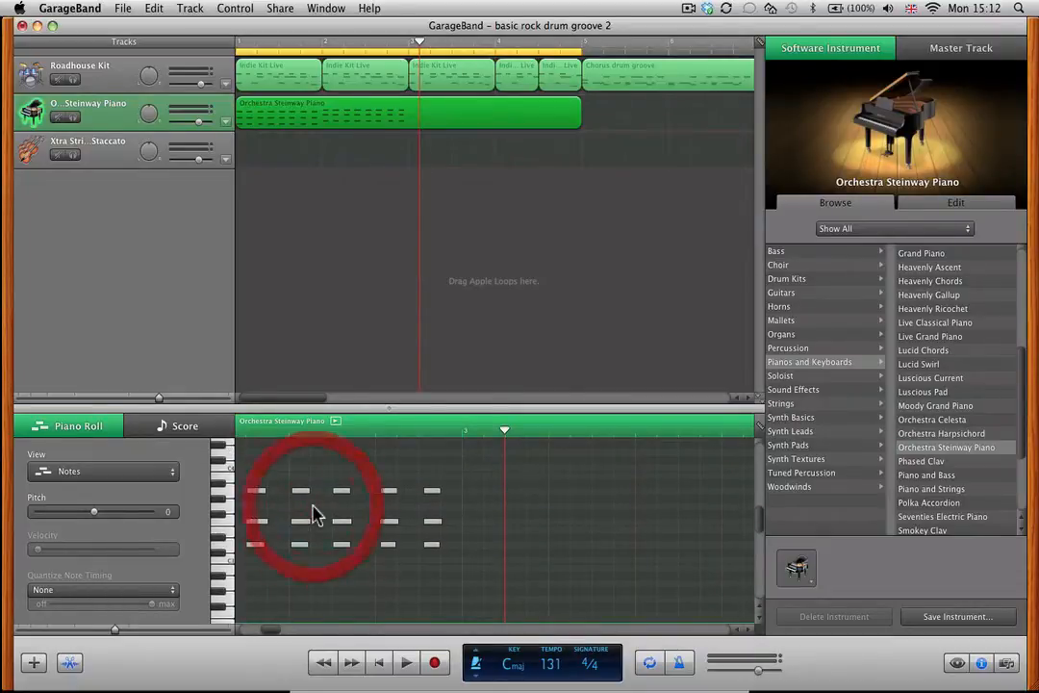
key("super+a")
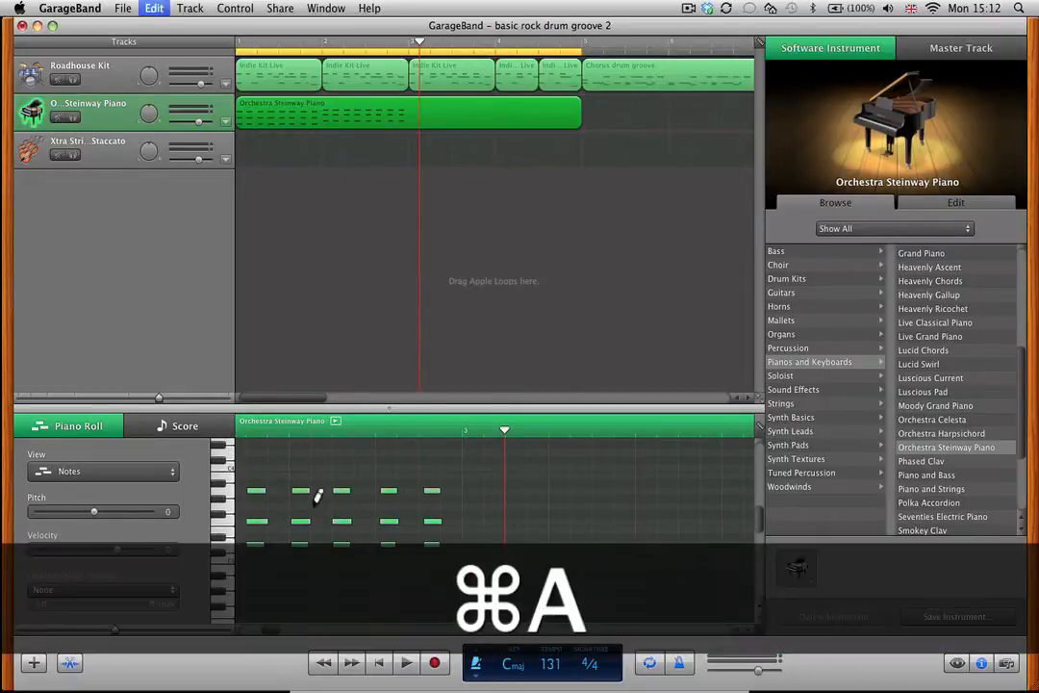
left_click(97, 590)
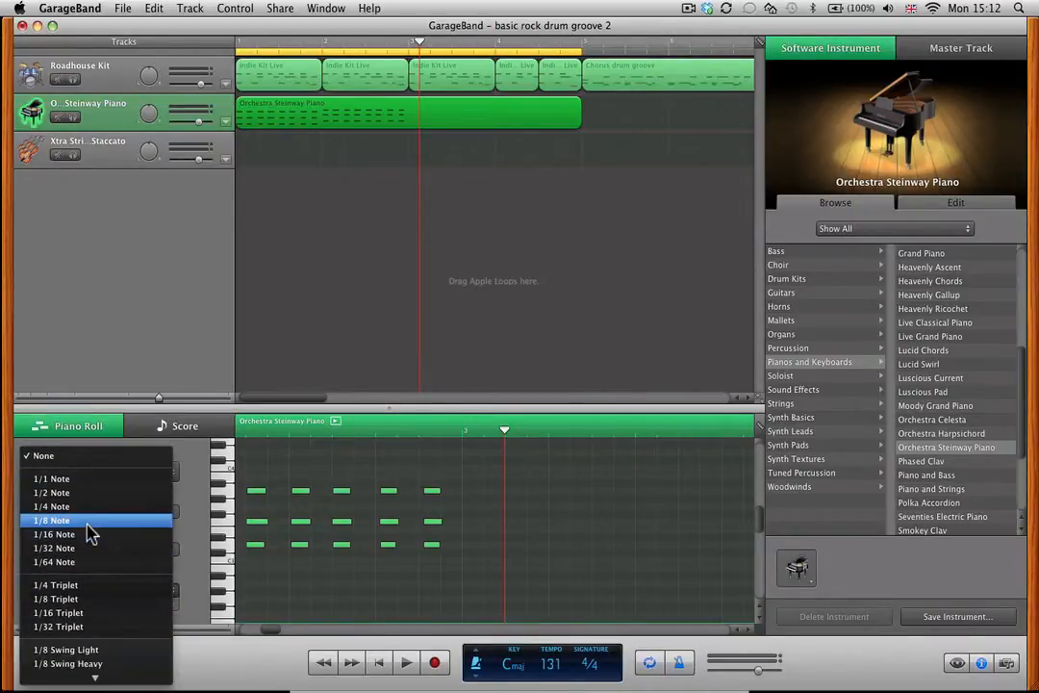
left_click(88, 525)
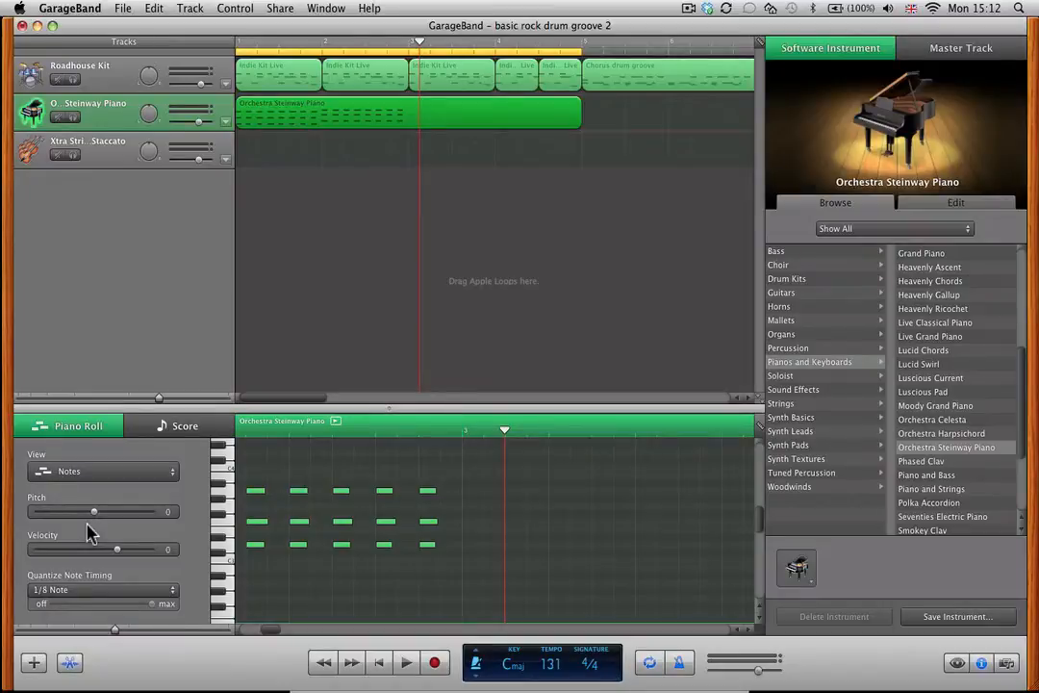
left_click(447, 470)
key("Return")
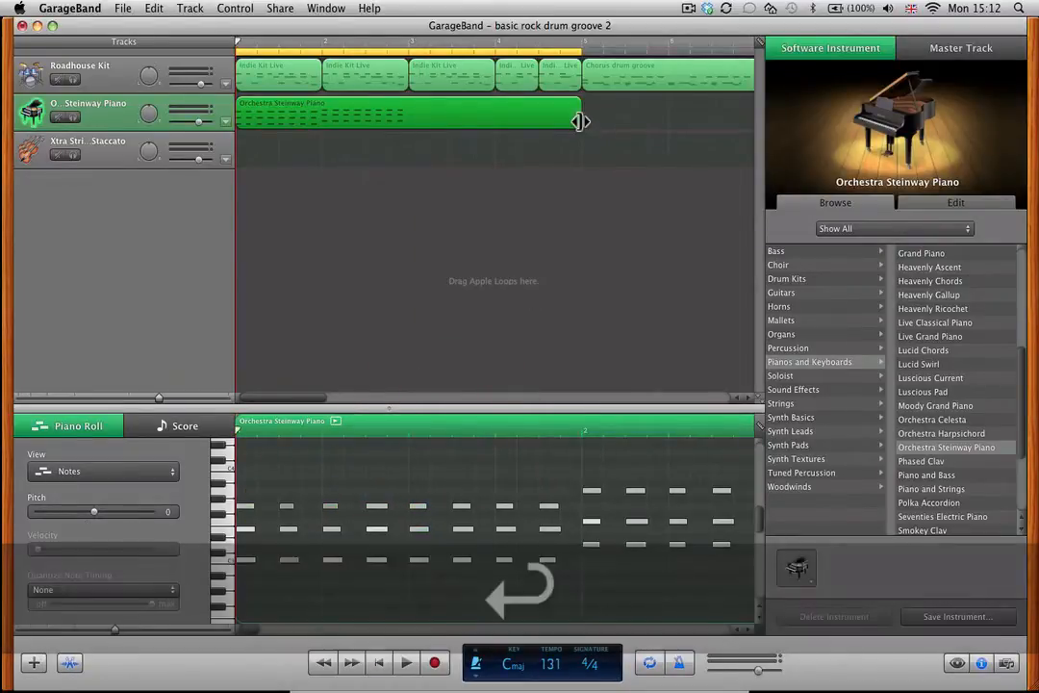
Trim the piano region to end at bar 3 and play it back.
left_click_drag(580, 122, 414, 126)
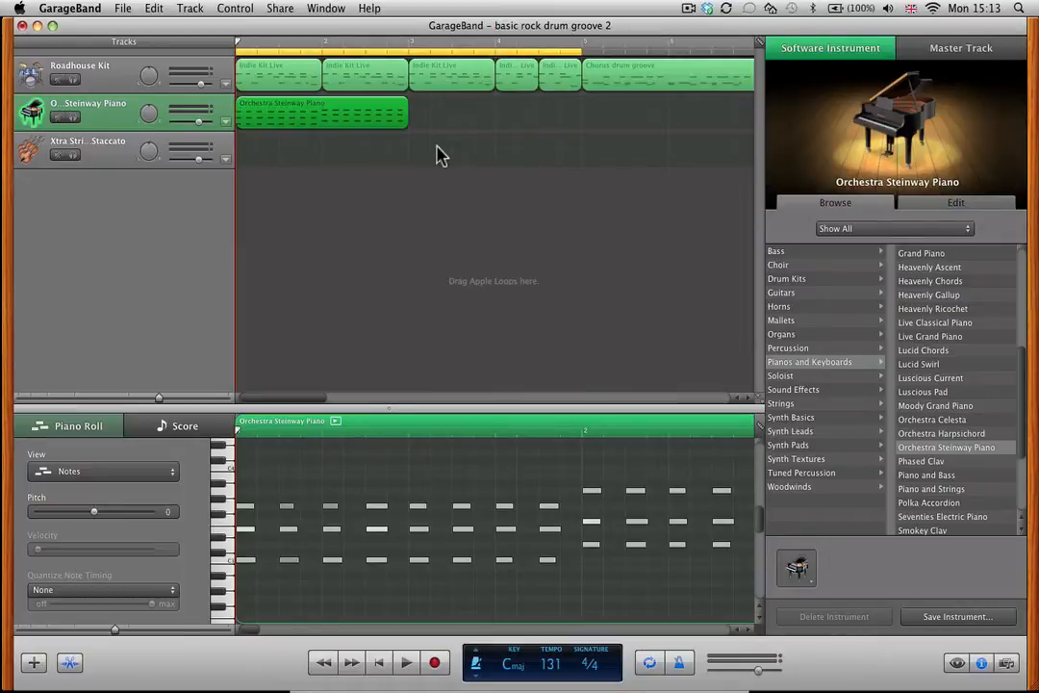
key("space")
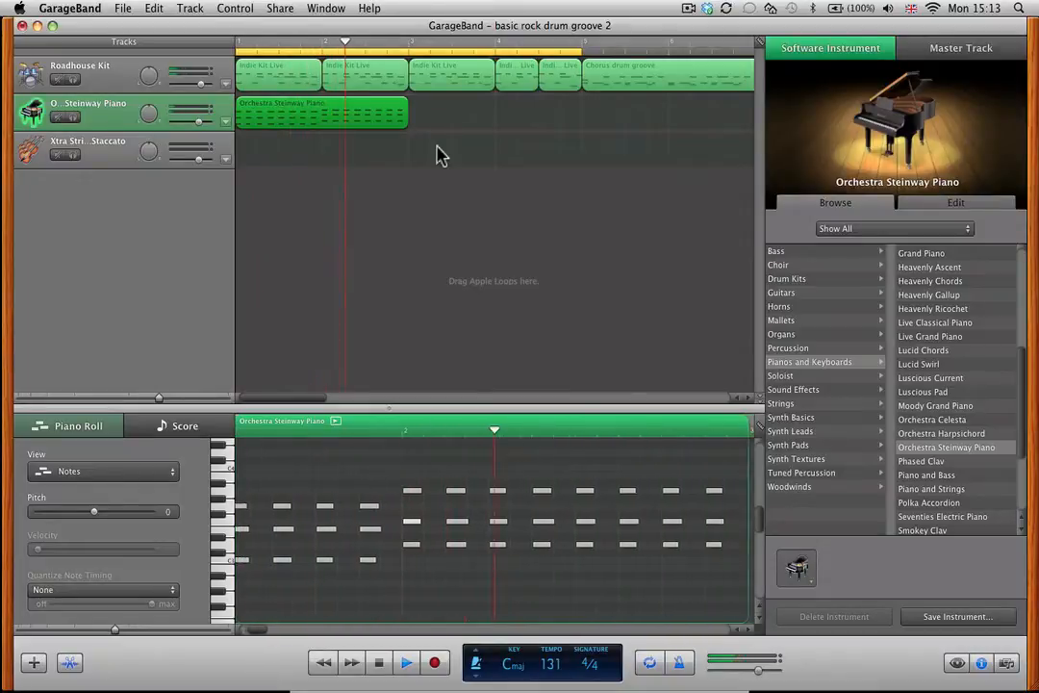
key("space")
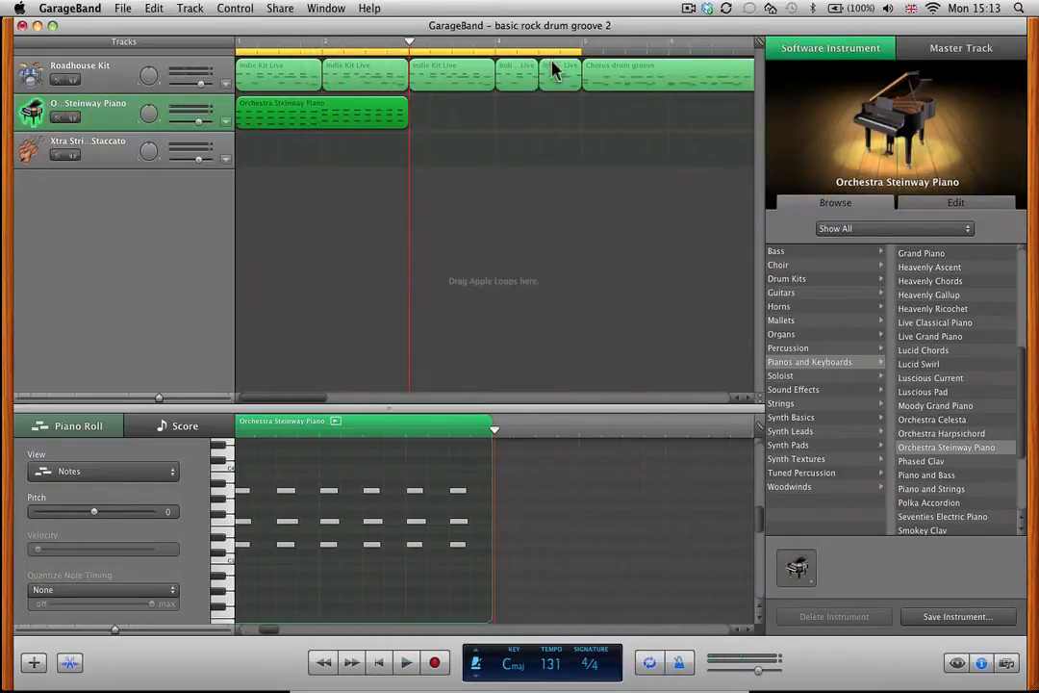
Shorten the cycle region to end at bar 3 and play it from the start.
left_click_drag(580, 48, 411, 50)
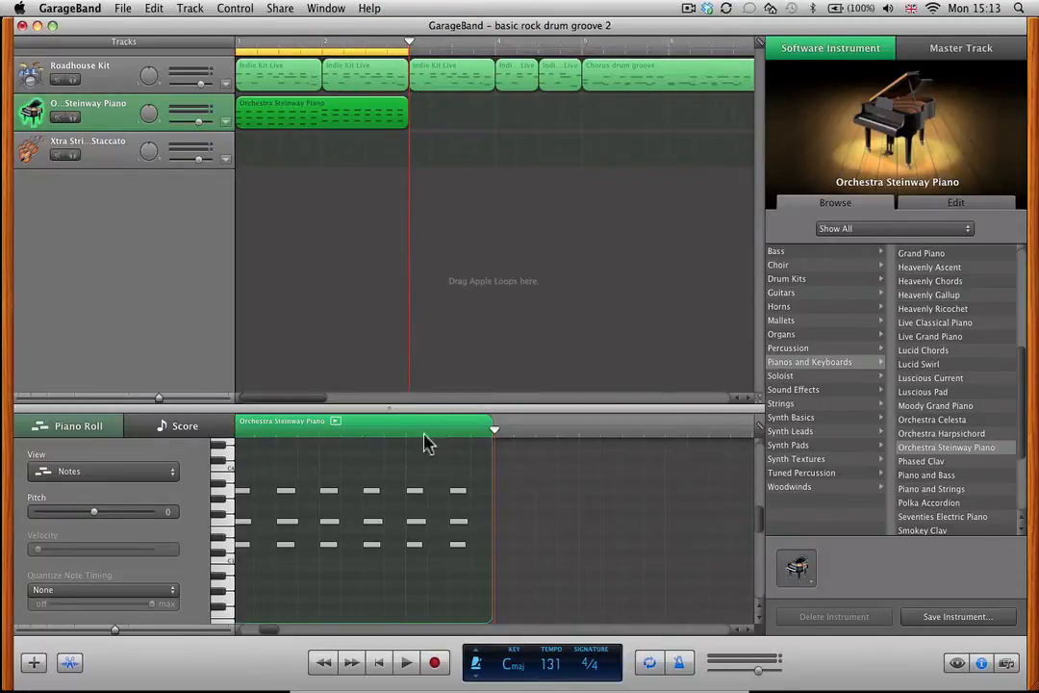
left_click(416, 467)
key("Return")
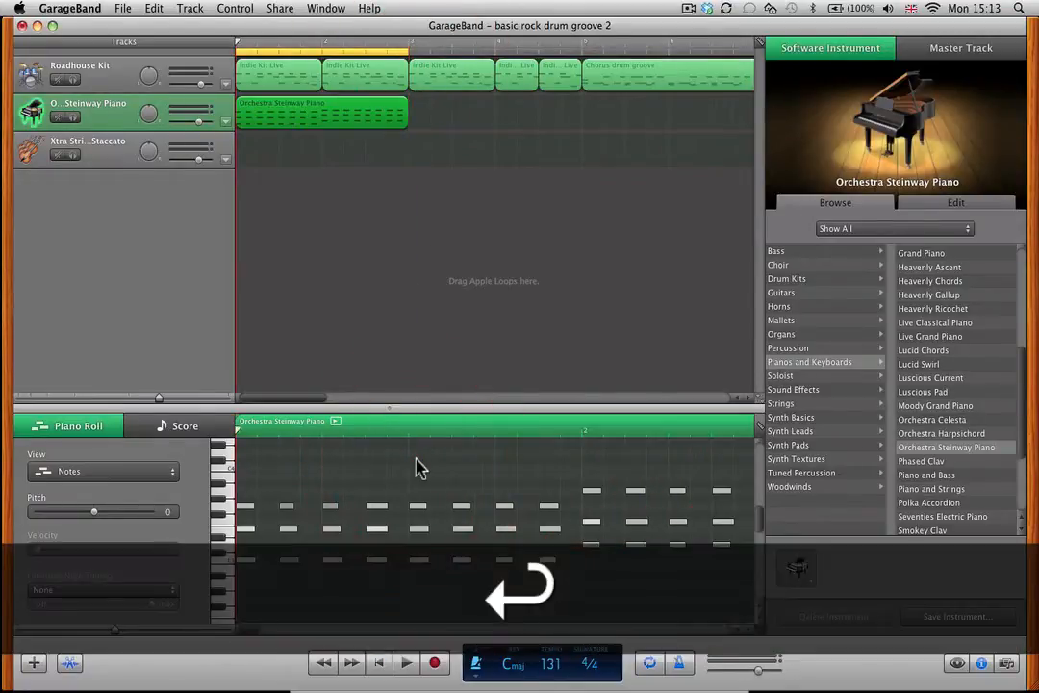
key("space")
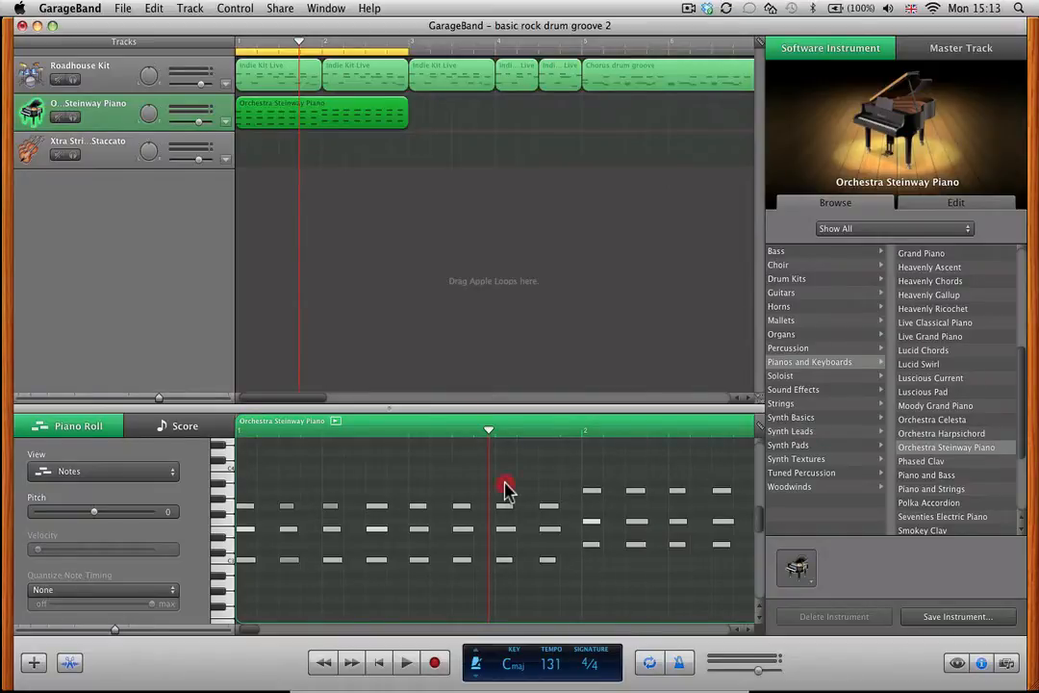
Replace the last two C major chords of bar 1 with copies of bar 2's first two D minor chords and play the result.
left_click_drag(507, 489, 555, 597)
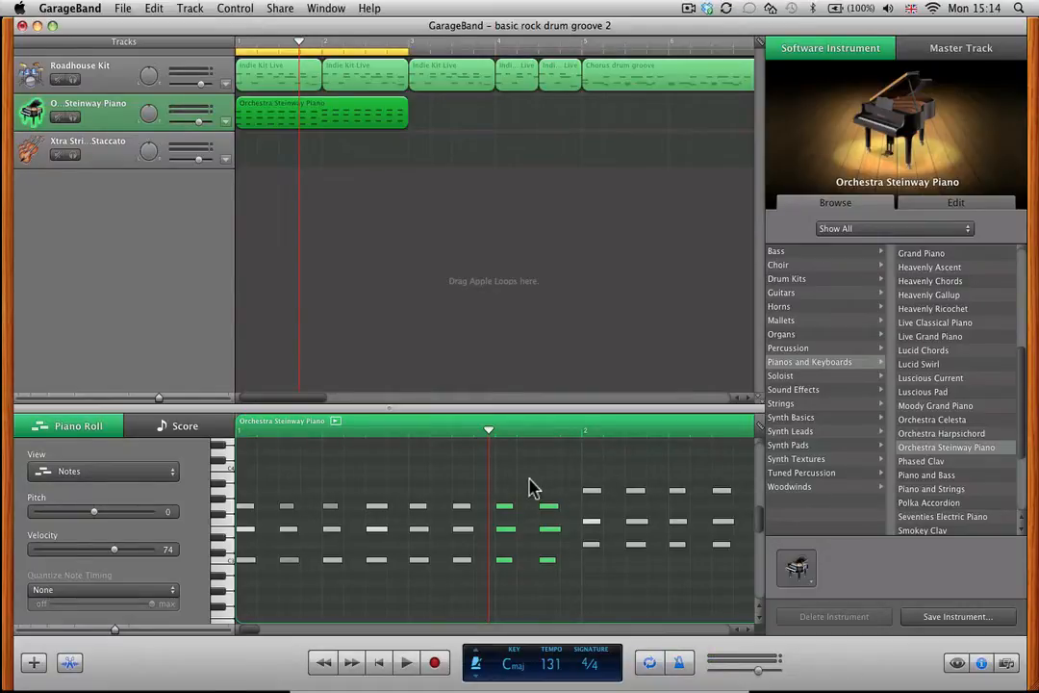
key("Delete")
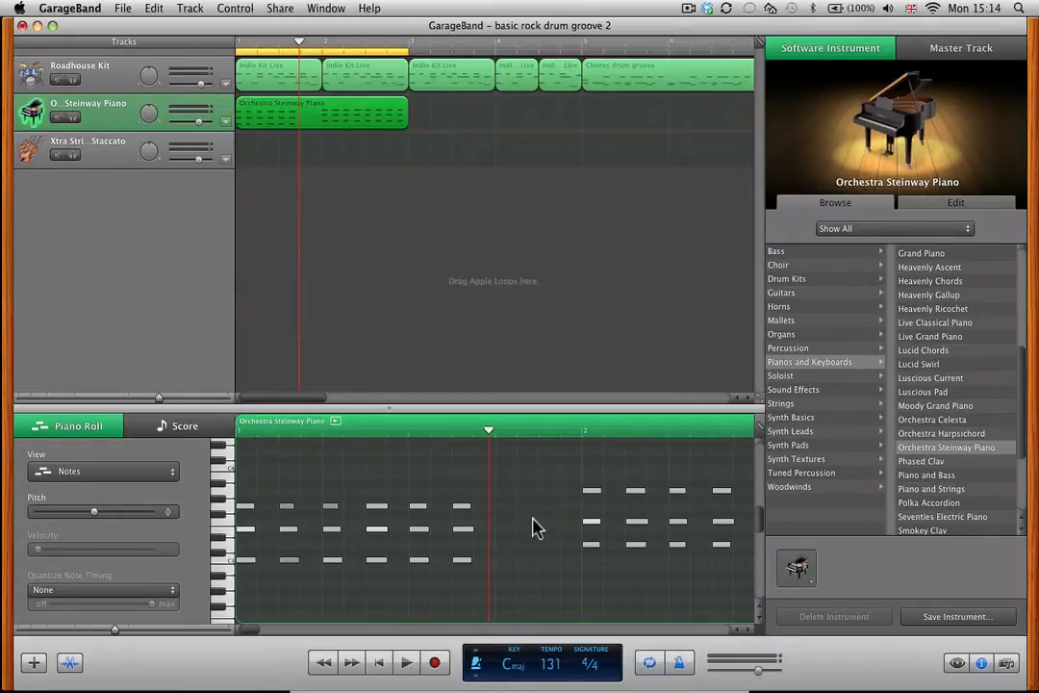
left_click_drag(572, 473, 651, 565)
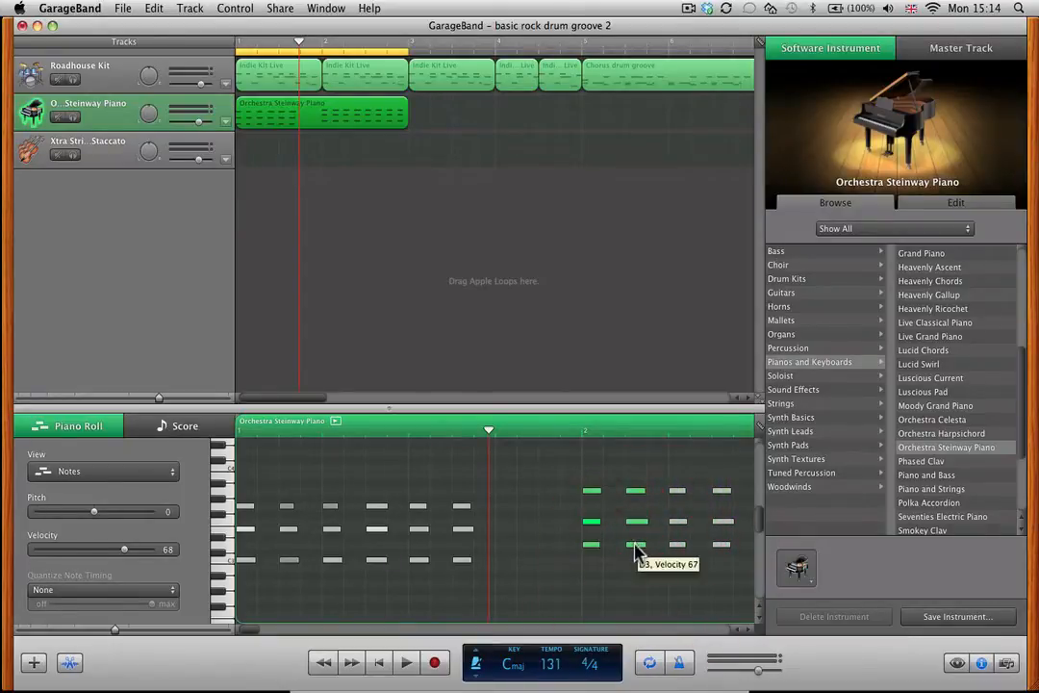
left_click_drag(635, 553, 524, 579)
left_click(524, 579)
key("space")
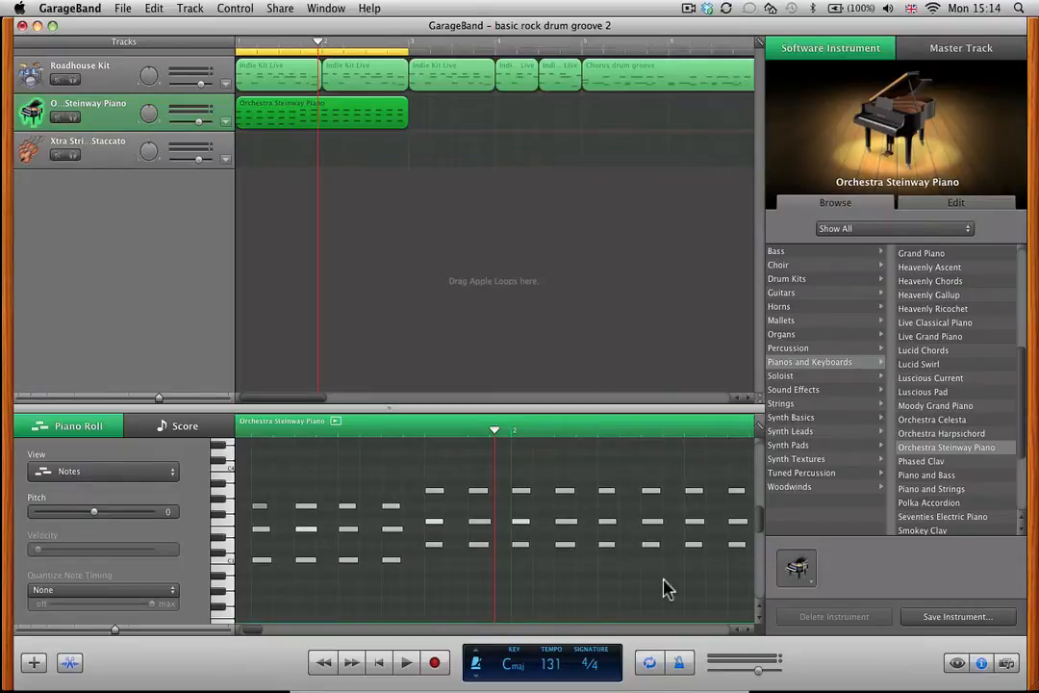
key("Return")
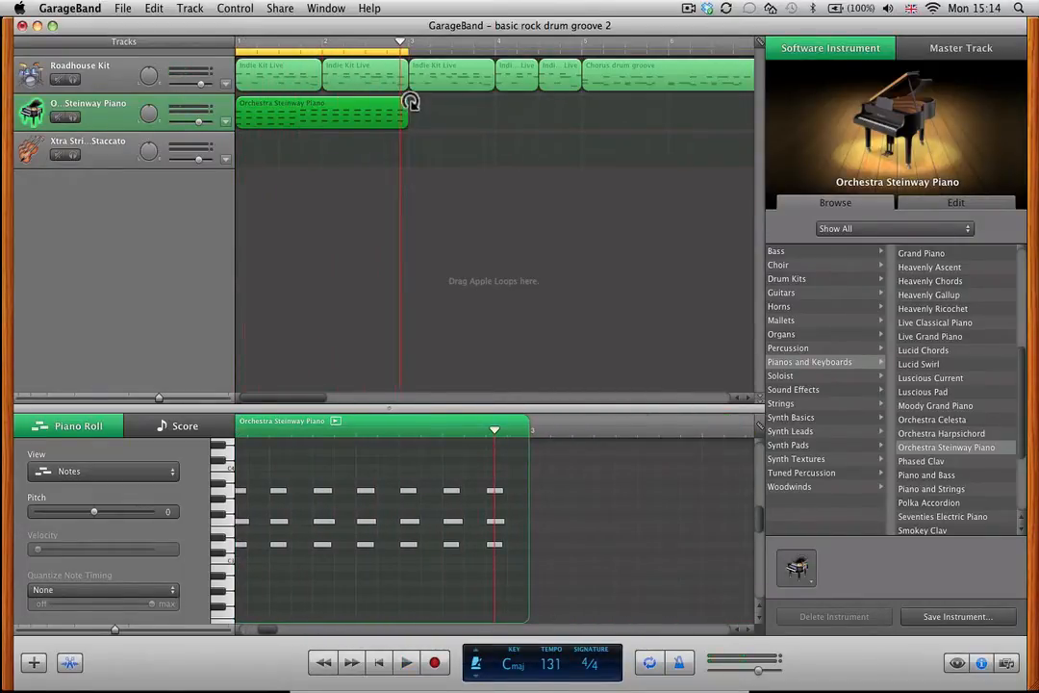
Loop the piano region and extend the cycle region to bar 5, then play from the start.
left_click_drag(409, 102, 584, 114)
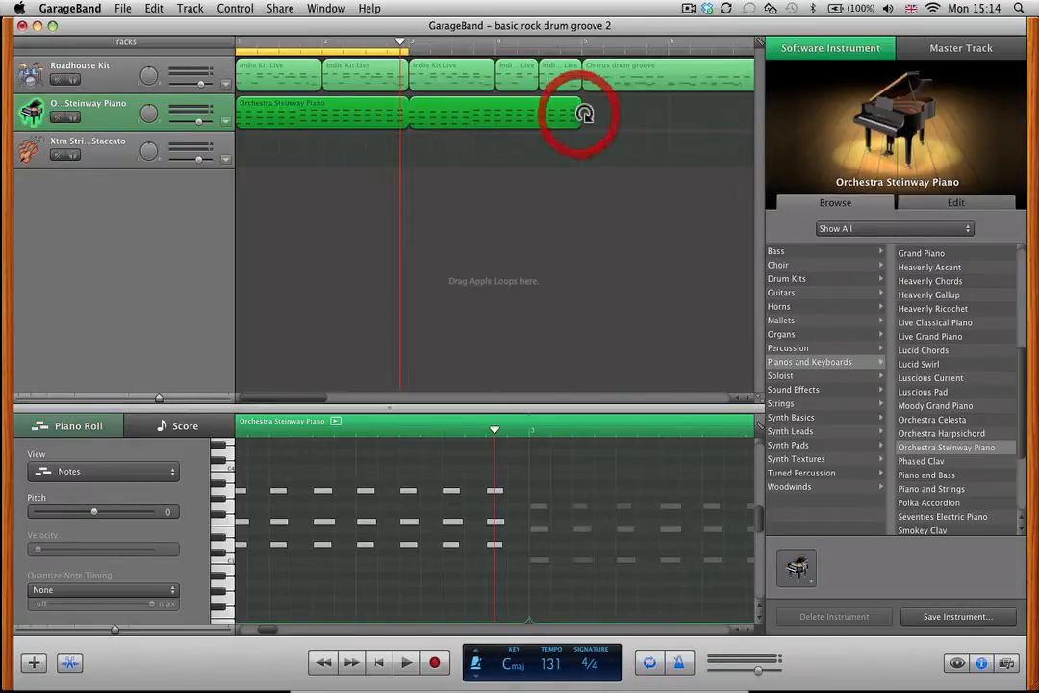
left_click_drag(408, 48, 589, 68)
key("Return")
key("space")
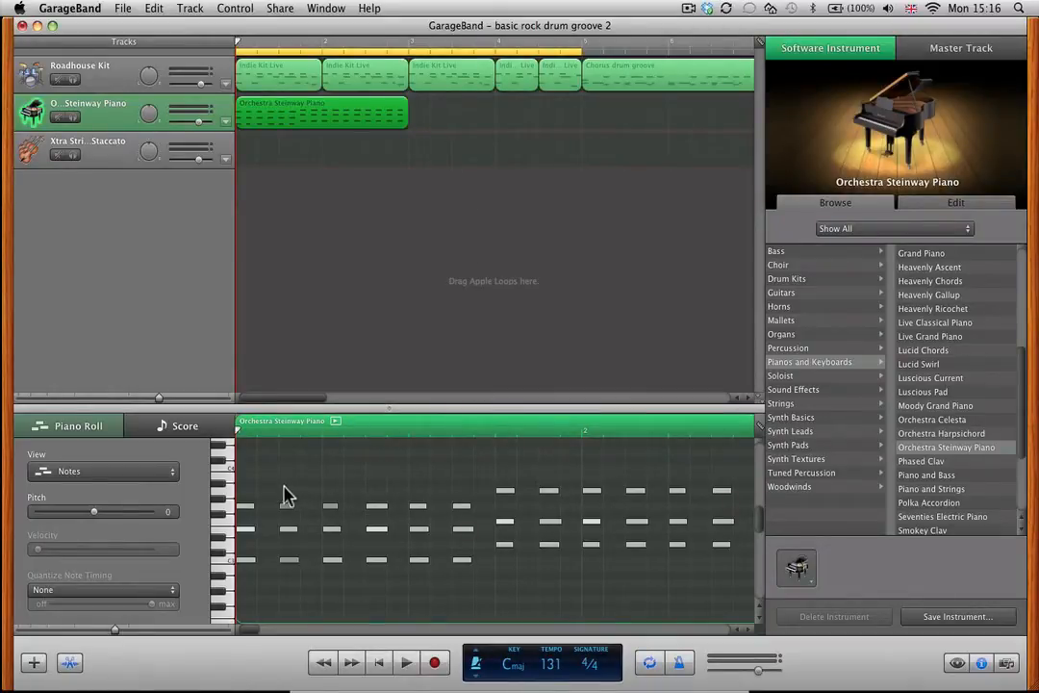
Play the opening of the piano part from the start to check where the chord changes.
key("Return")
key("space")
key("space")
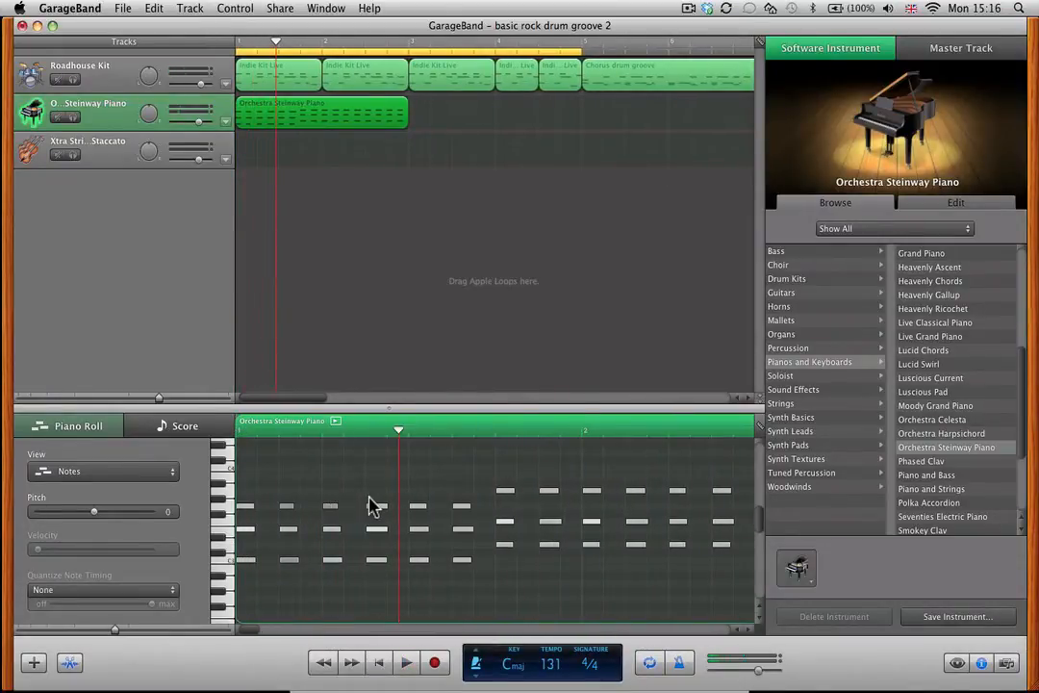
Replace the last three C major chords in bar 1 with copies of the three D minor chords that follow, and play the result.
left_click_drag(345, 486, 464, 595)
key("Delete")
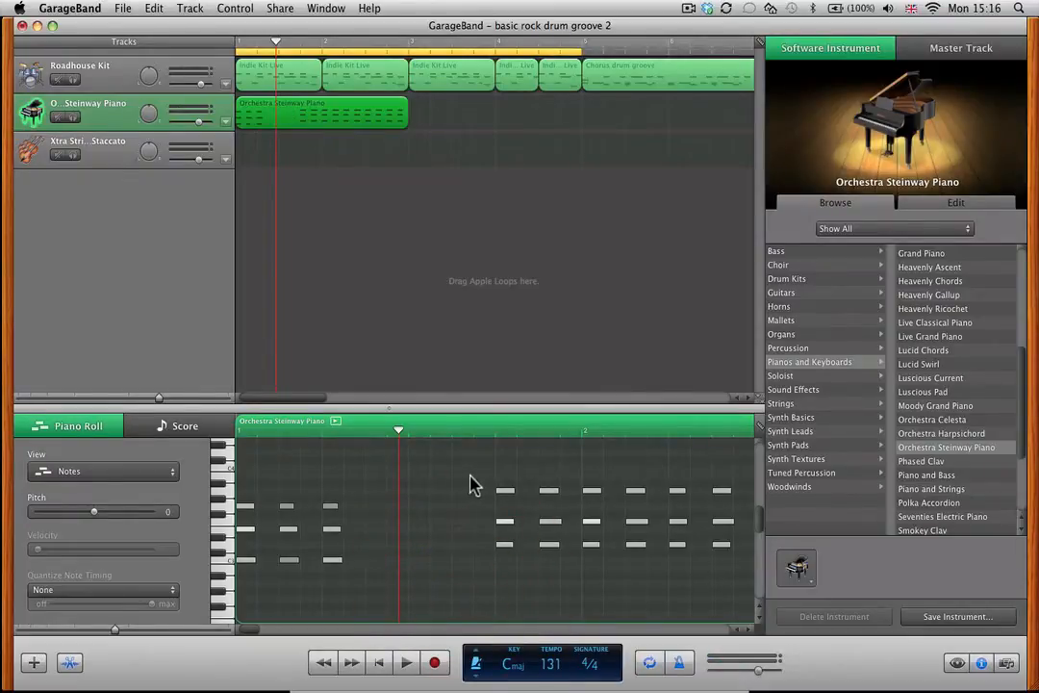
left_click_drag(475, 472, 614, 581)
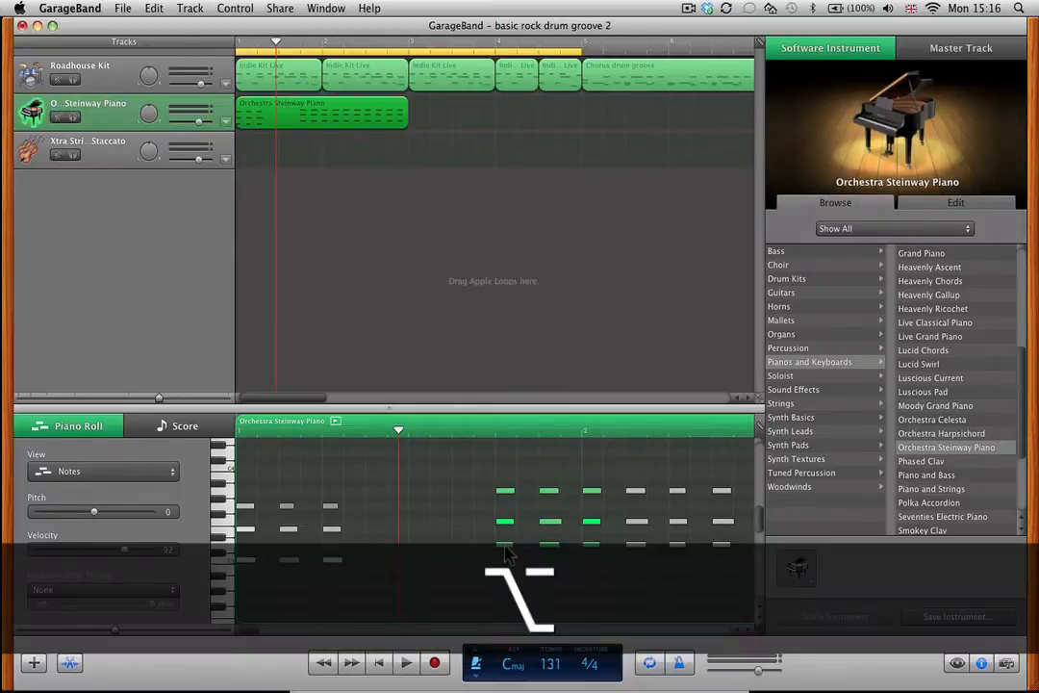
left_click_drag(505, 550, 378, 556)
key("Return")
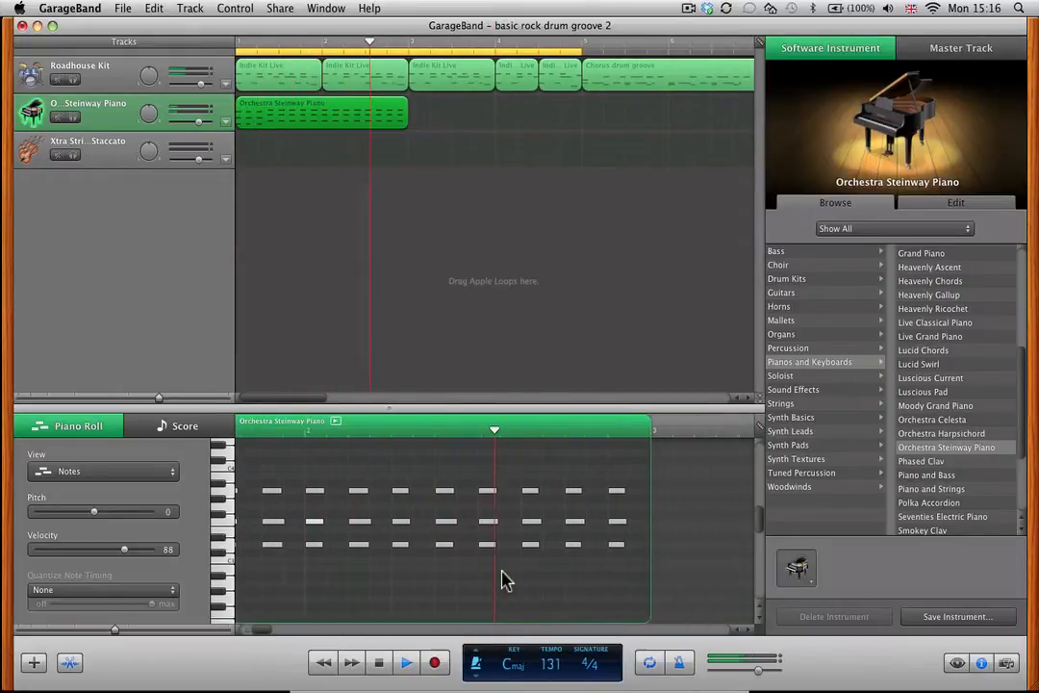
key("space")
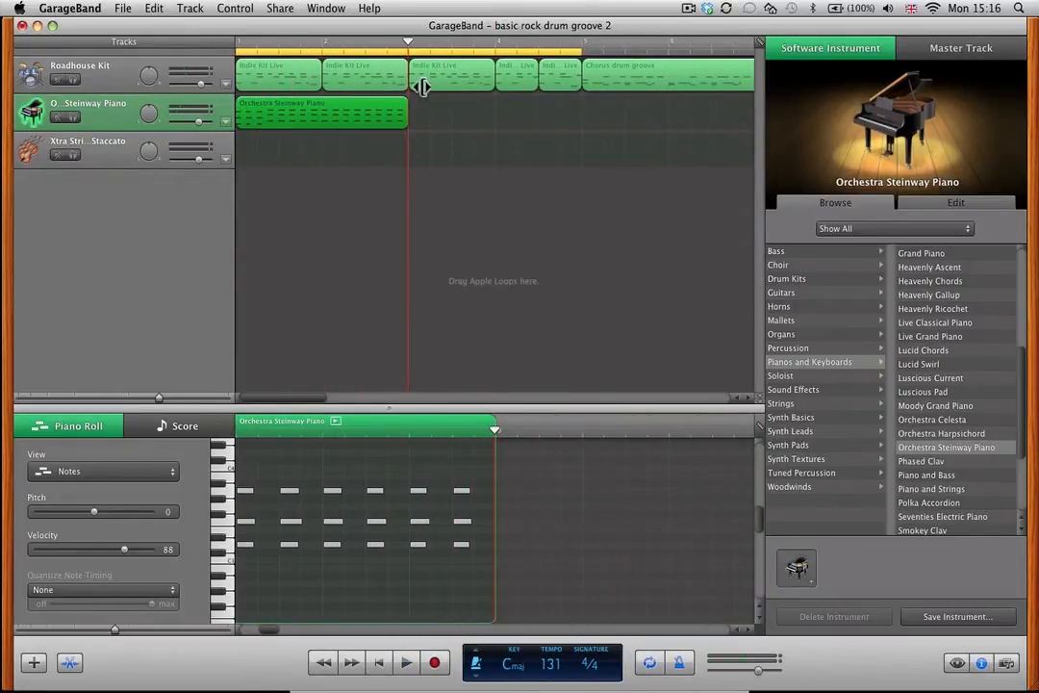
Loop the edited piano region up to bar 5 and play it from the start.
left_click_drag(408, 102, 584, 112)
key("Return")
key("space")
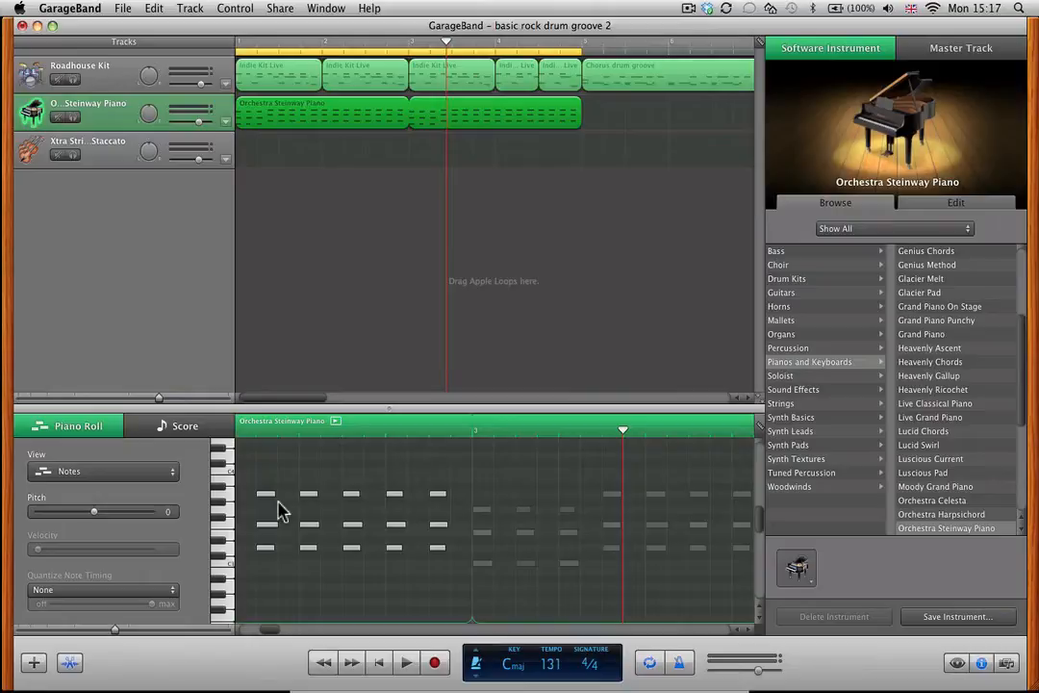
Move the notes of bar 2's last two D minor chords down to form C major chords, and return to the start.
left_click(389, 482)
left_click_drag(390, 482, 395, 538)
left_click(408, 531)
key("Return")
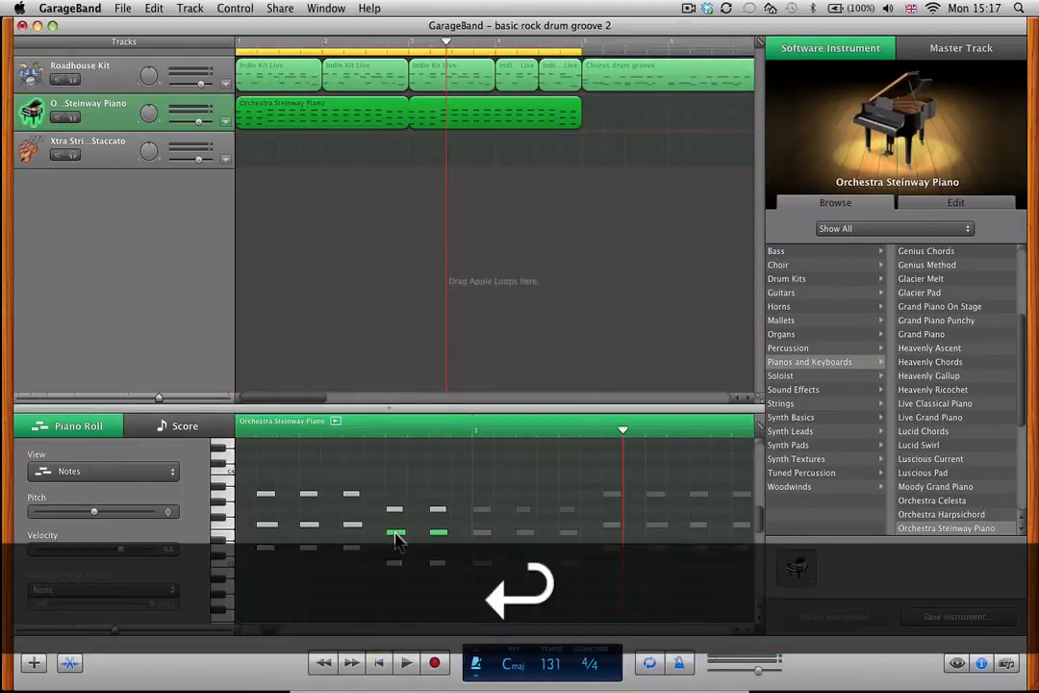
Play back the varied two-chord sequence over the drum groove, including its version on the staccato strings track.
key("space")
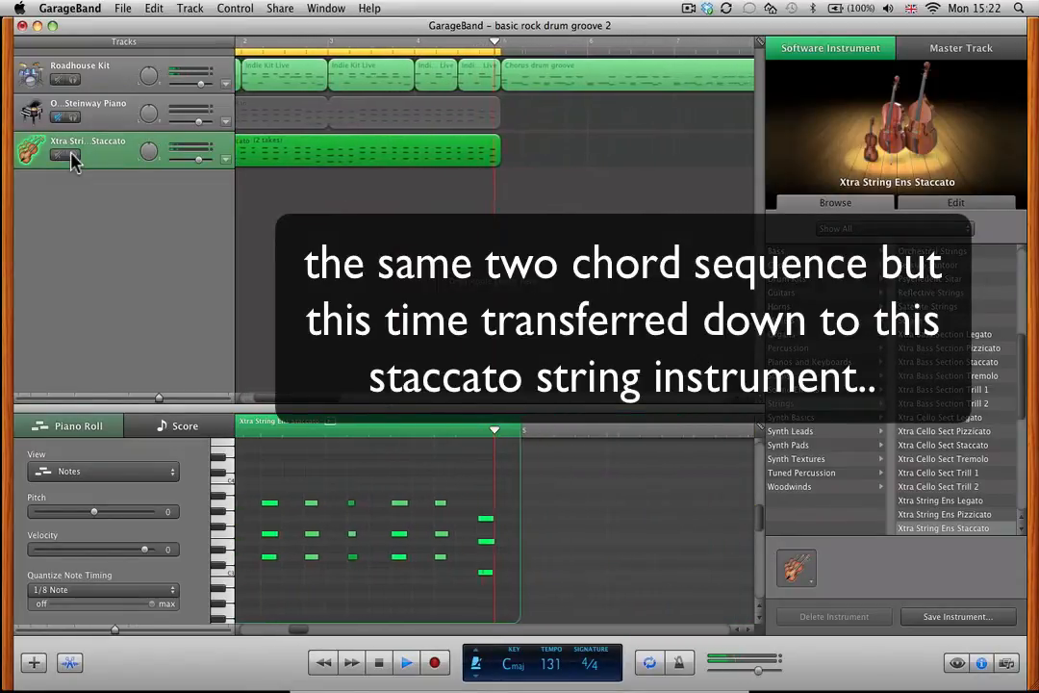
key("space")
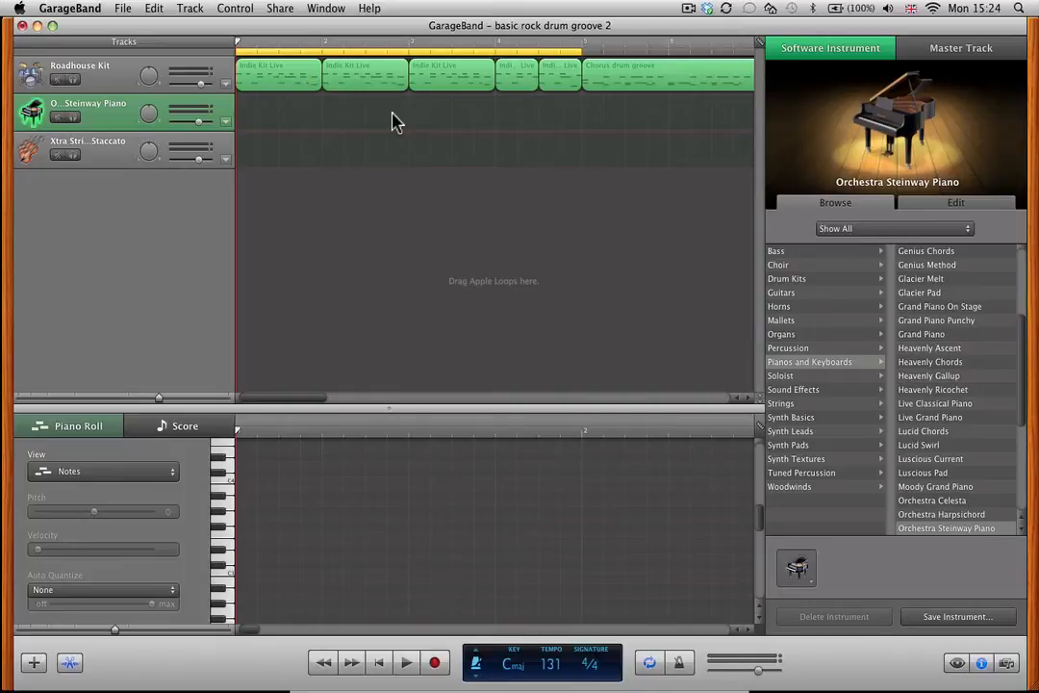
Play the rock drum groove on its own, with the piano and strings tracks empty.
key("space")
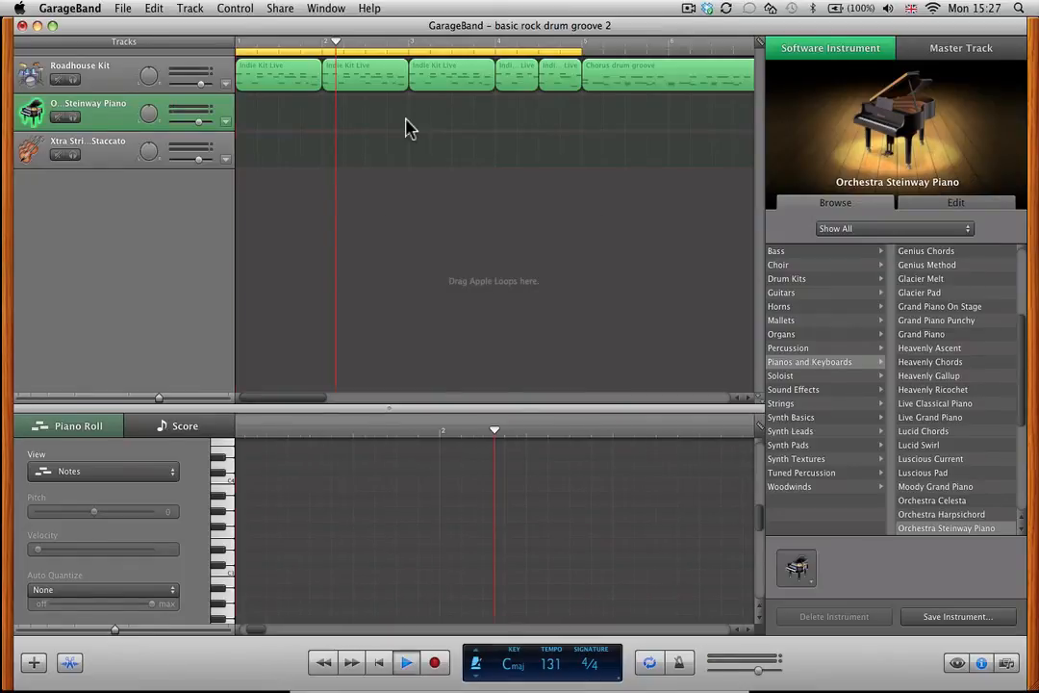
key("space")
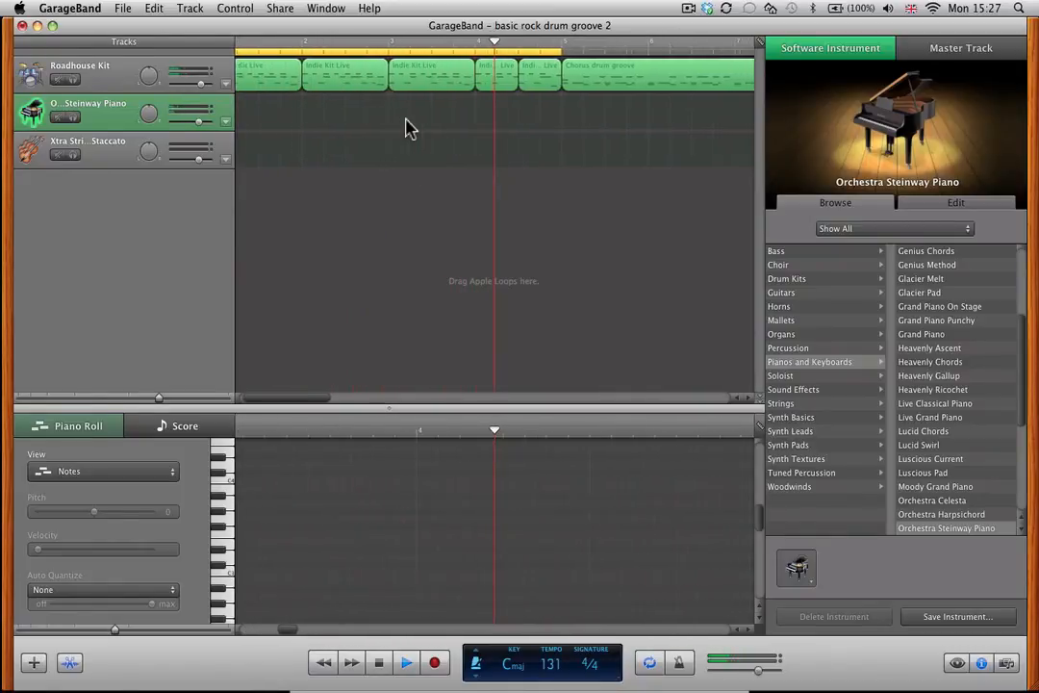
key("space")
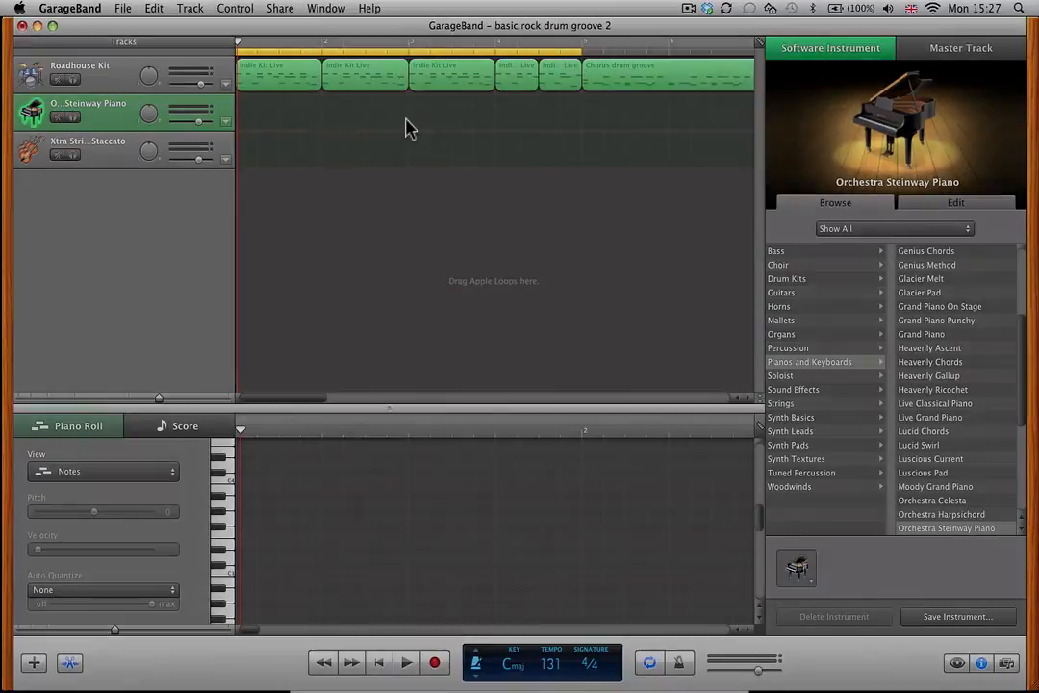
Return to the start and play the four-bar piano part with C major, D minor and A minor chords.
key("Return")
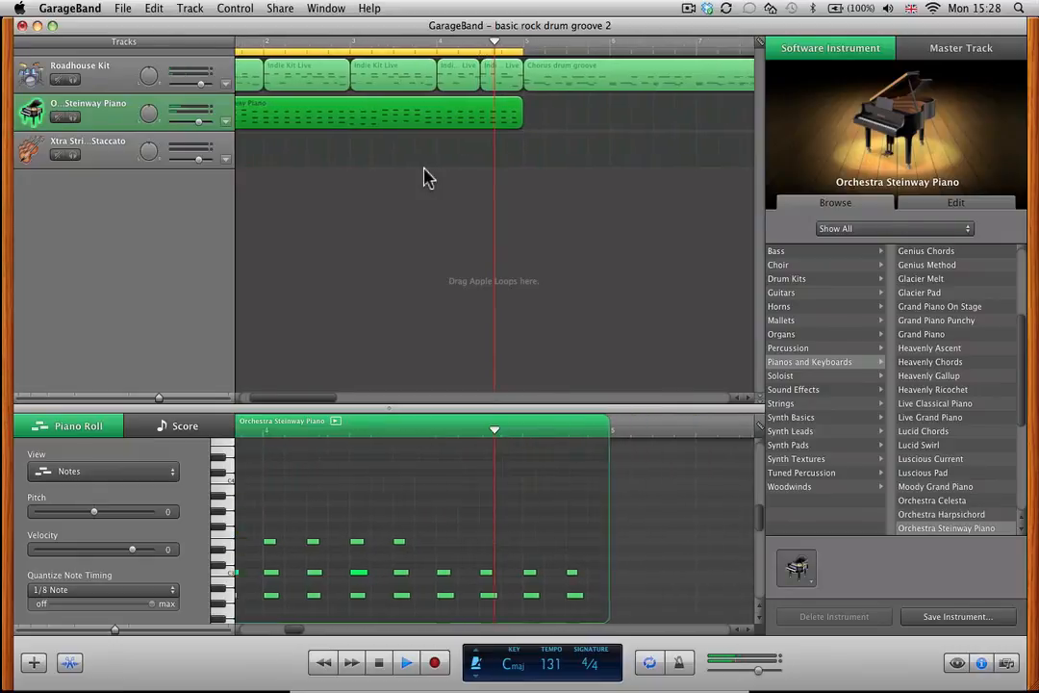
key("space")
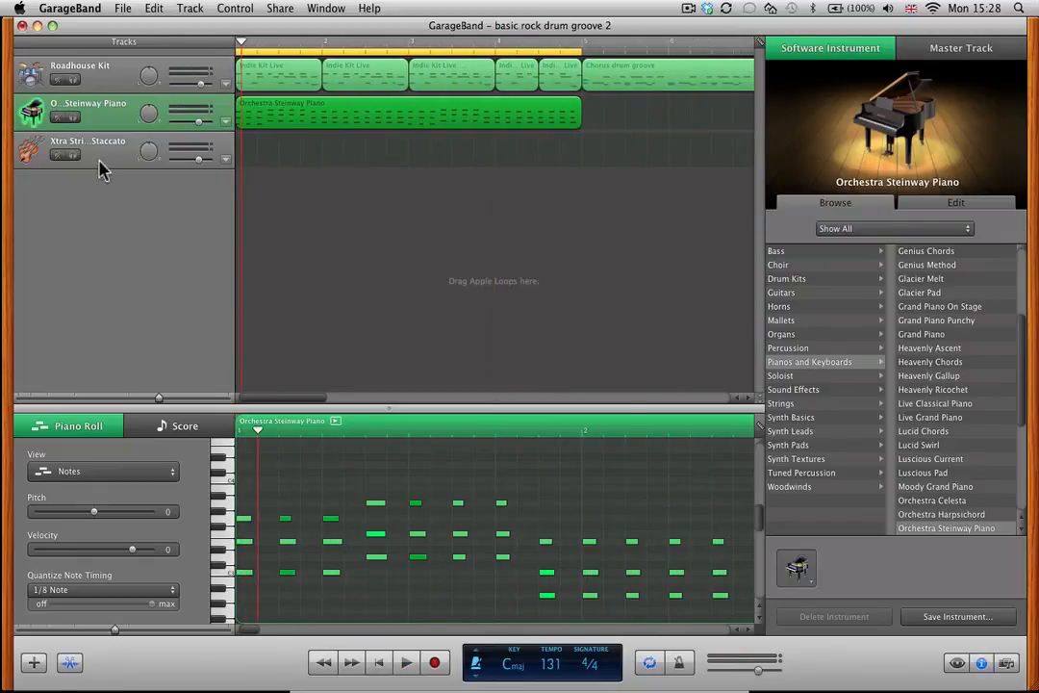
Move the four-bar piano region down to the Xtra String Ens Staccato track and play it from the start.
left_click(343, 119)
left_click_drag(343, 120, 342, 151)
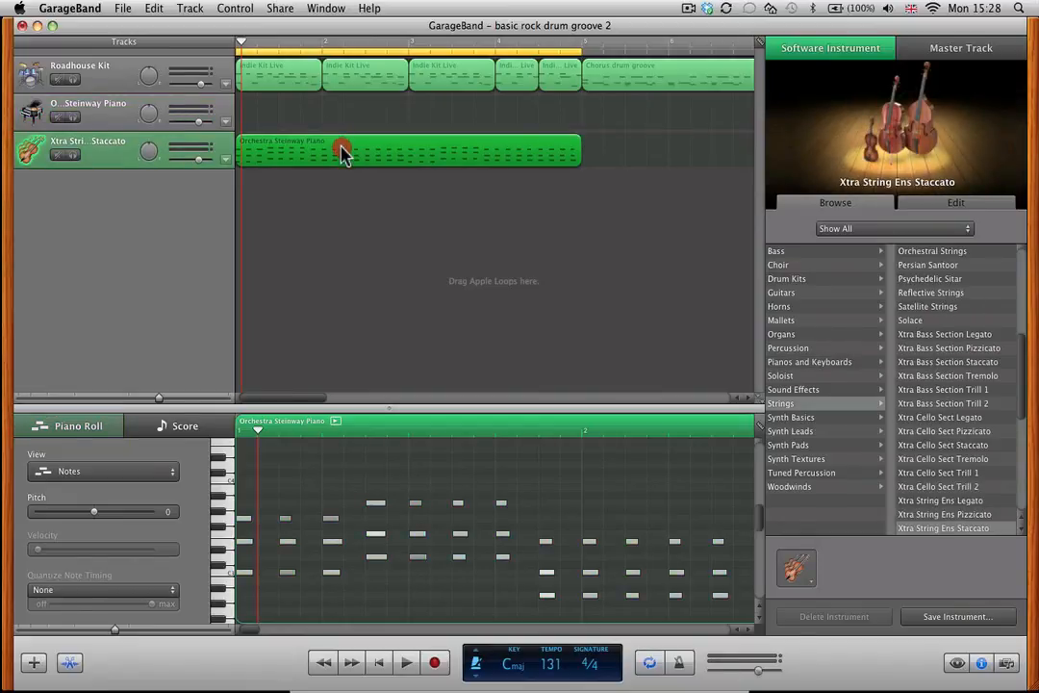
key("Return")
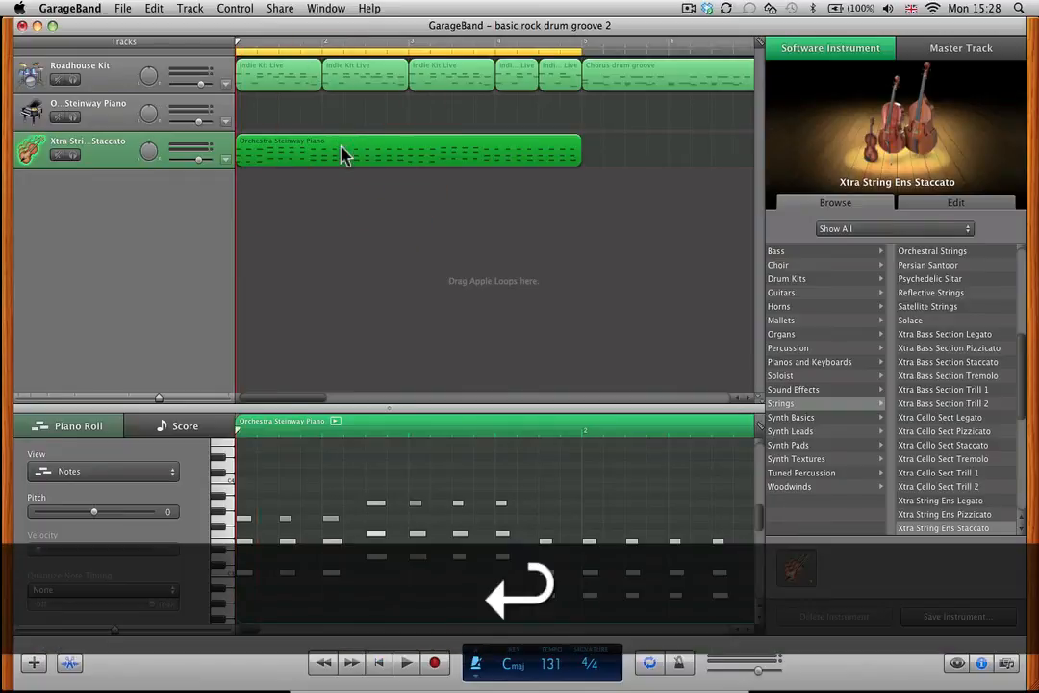
key("space")
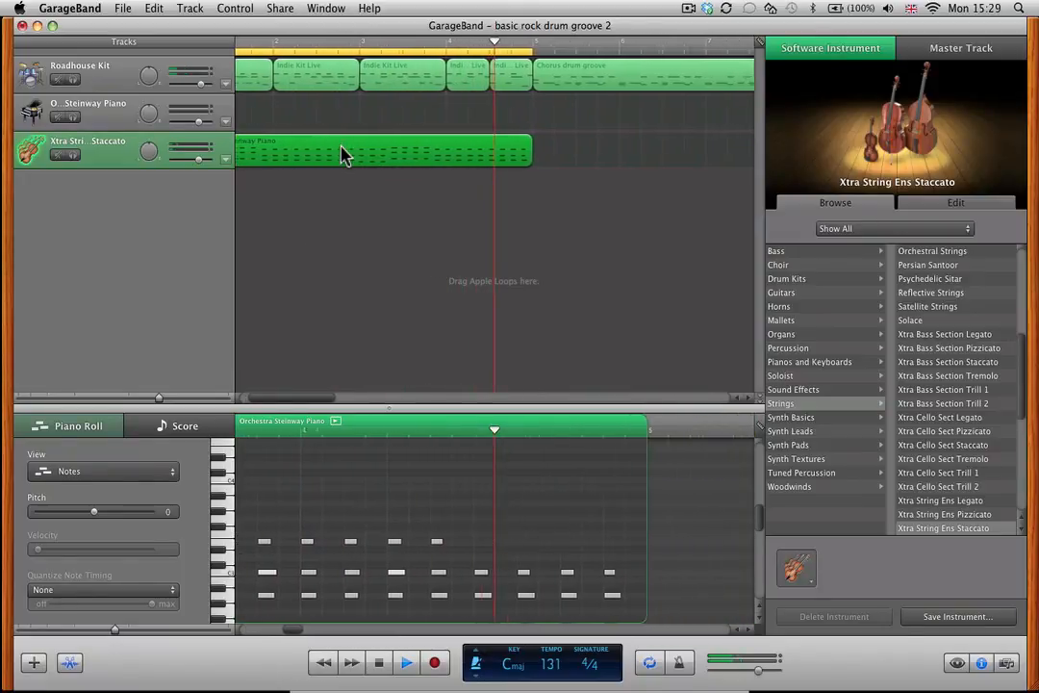
key("space")
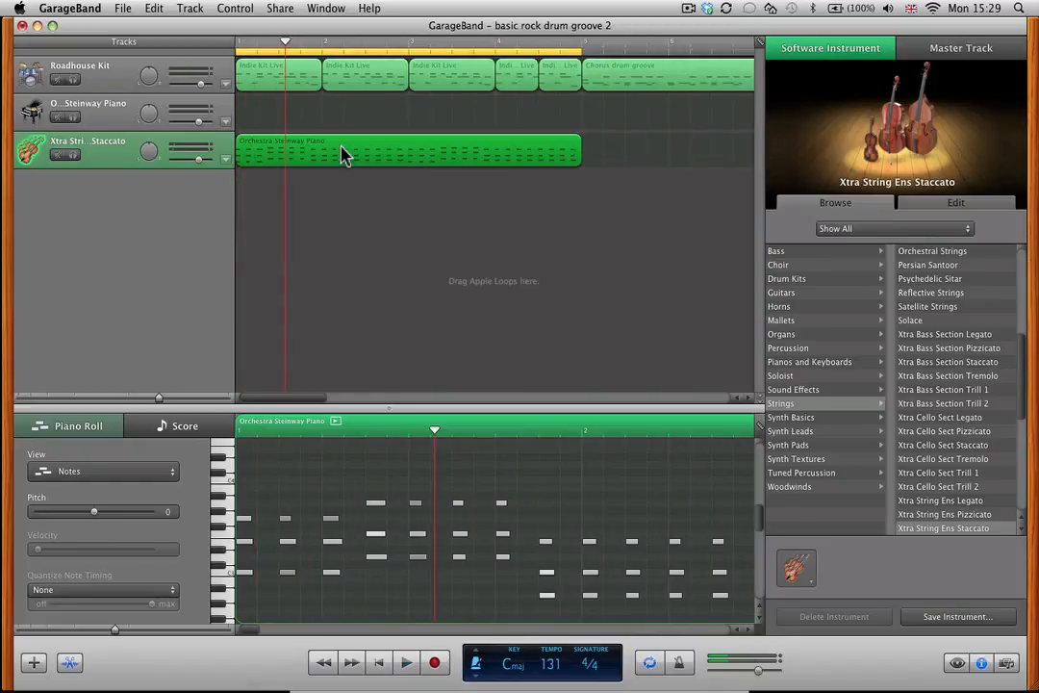